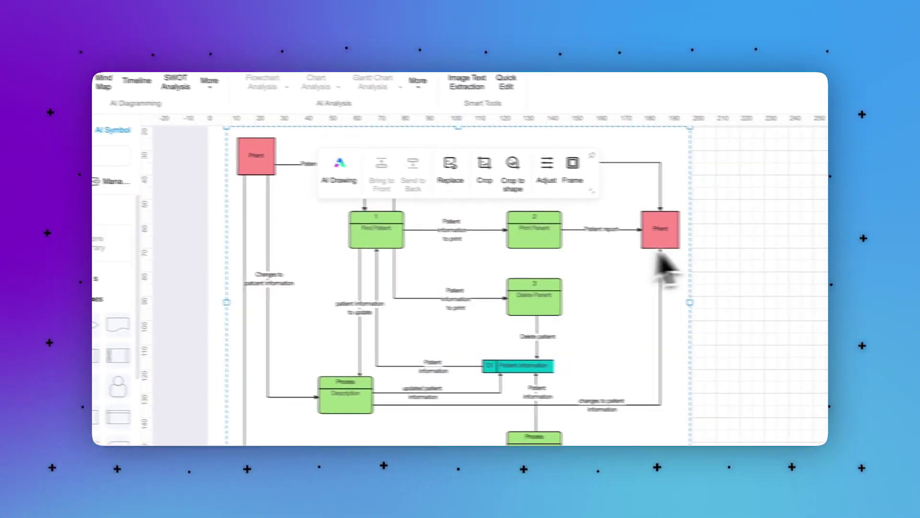
Step: Deselect the example diagram picture in the Yourdon/Coad versus Gane/Sarson notation chart
click(695, 264)
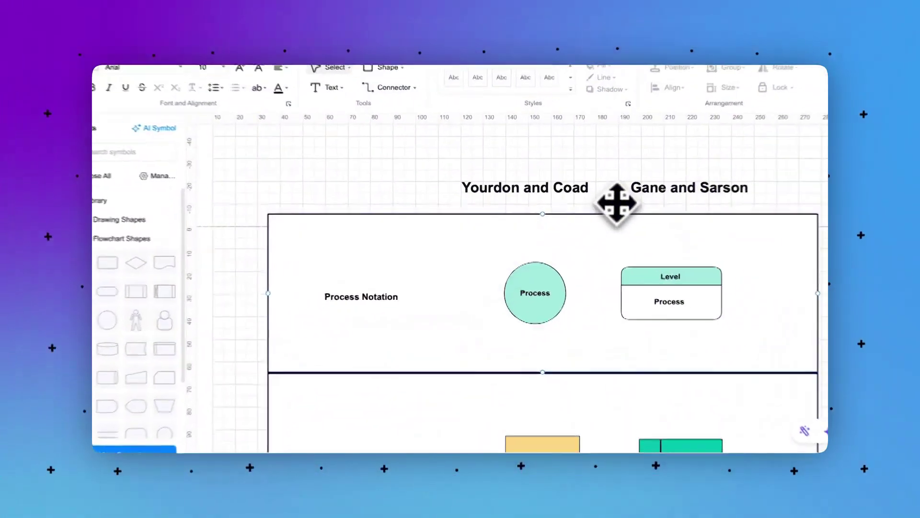
scroll(608, 306, down, 2)
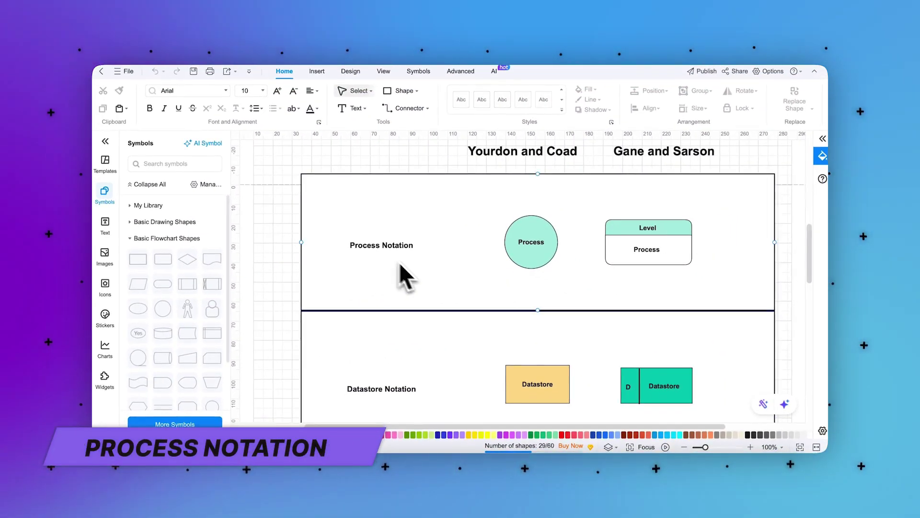
click(514, 286)
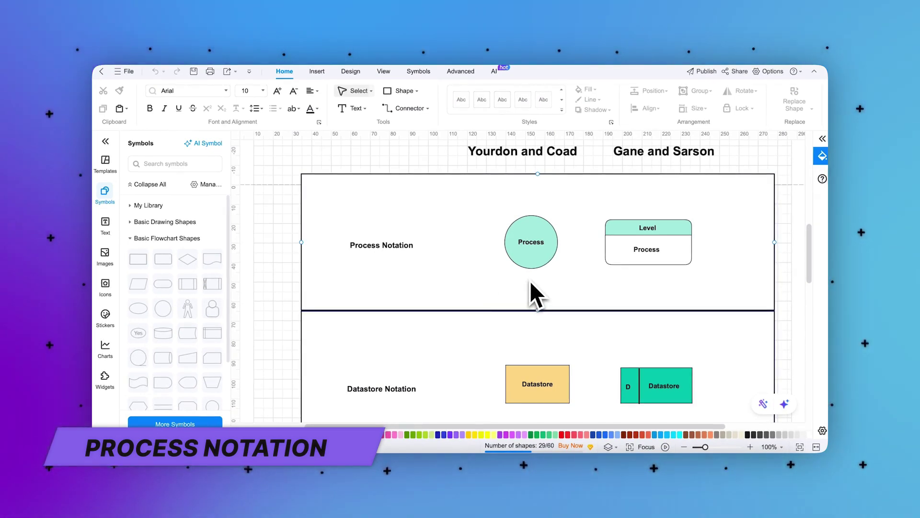
scroll(532, 280, up, 2)
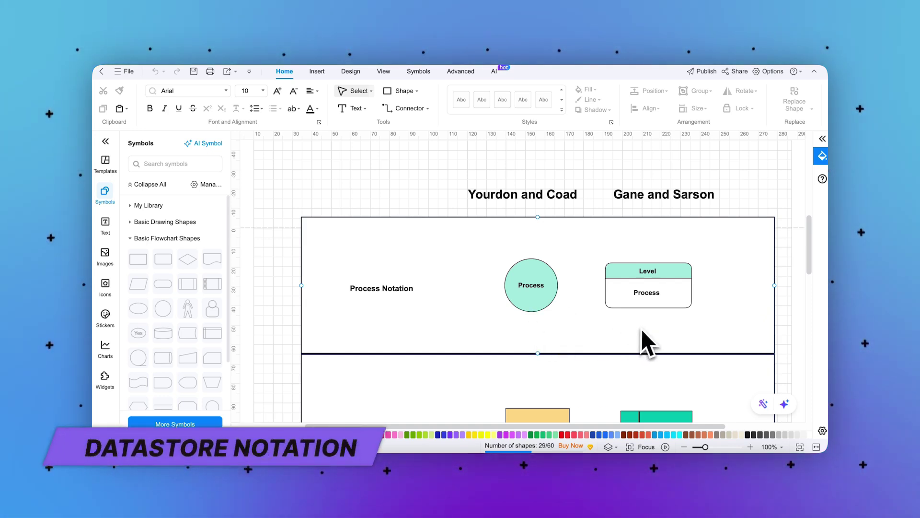
scroll(645, 328, down, 5)
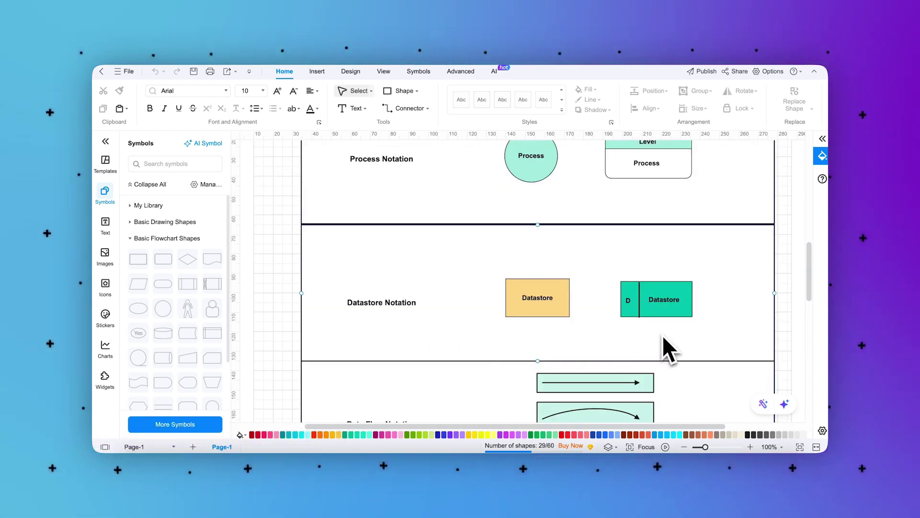
scroll(663, 337, down, 3)
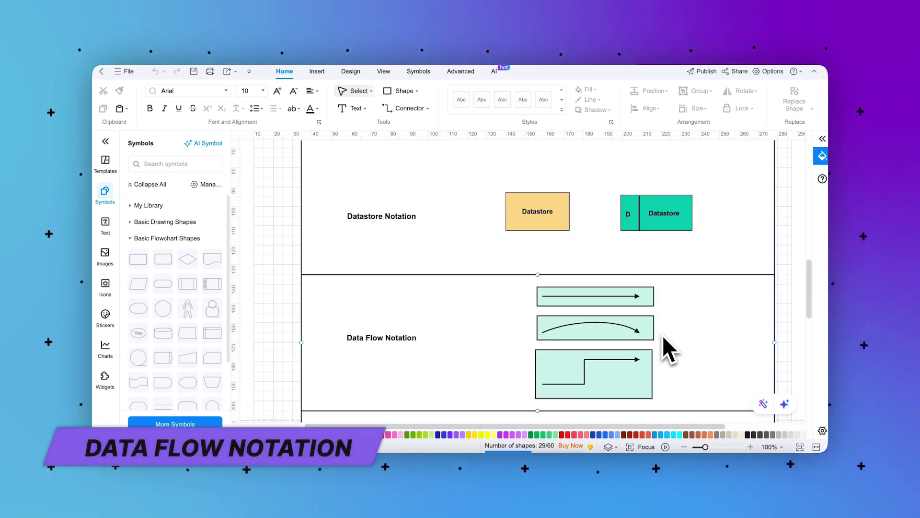
scroll(663, 335, down, 2)
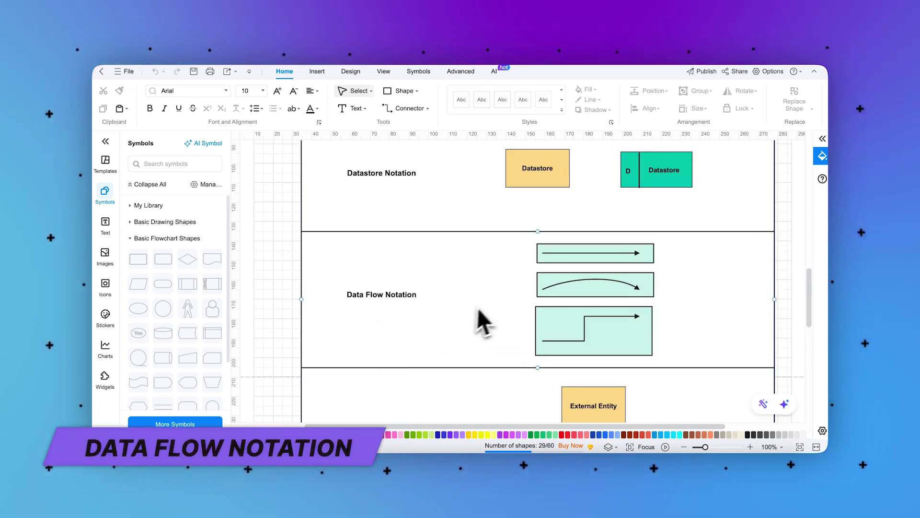
click(611, 307)
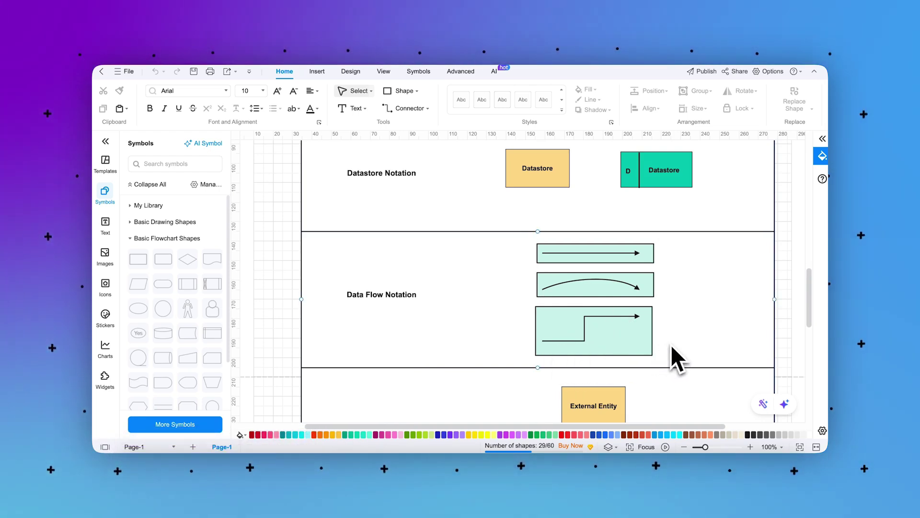
scroll(673, 346, down, 4)
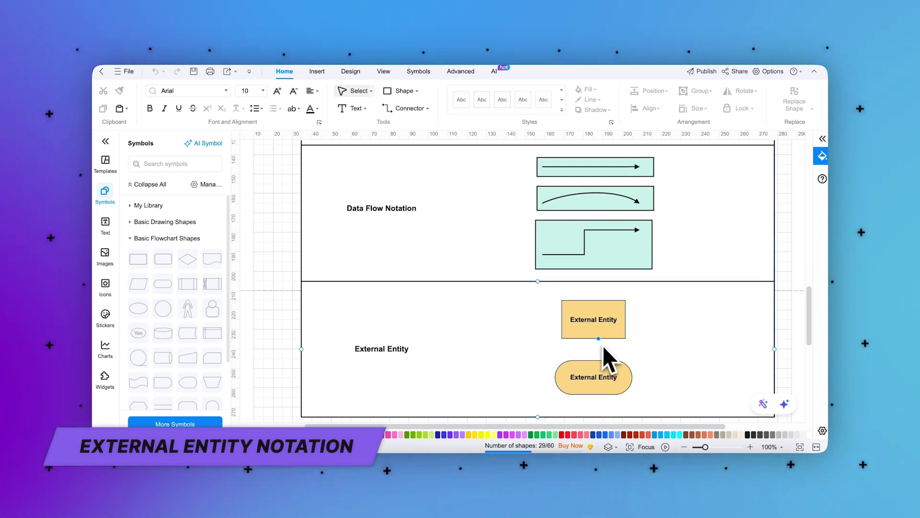
mouse_move(545, 386)
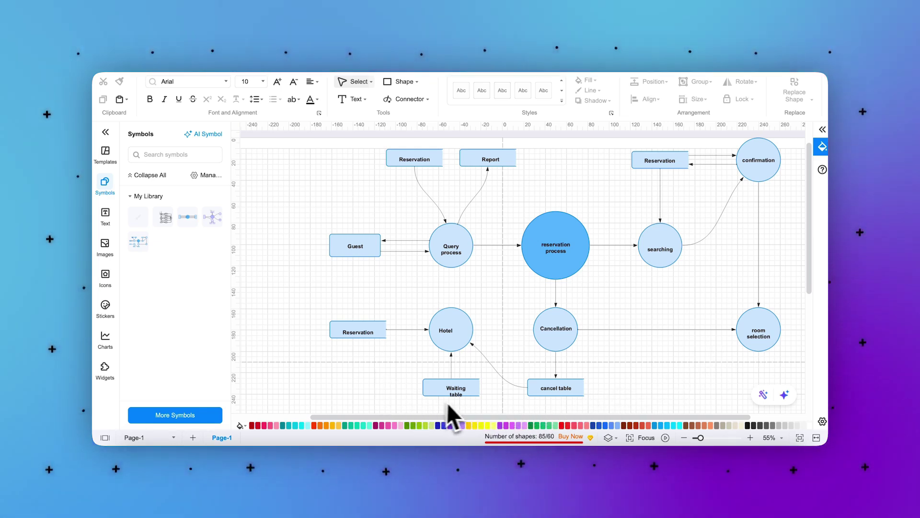
Step: Widen the Waiting table data store so its label fits on one line, then deselect it
click(454, 389)
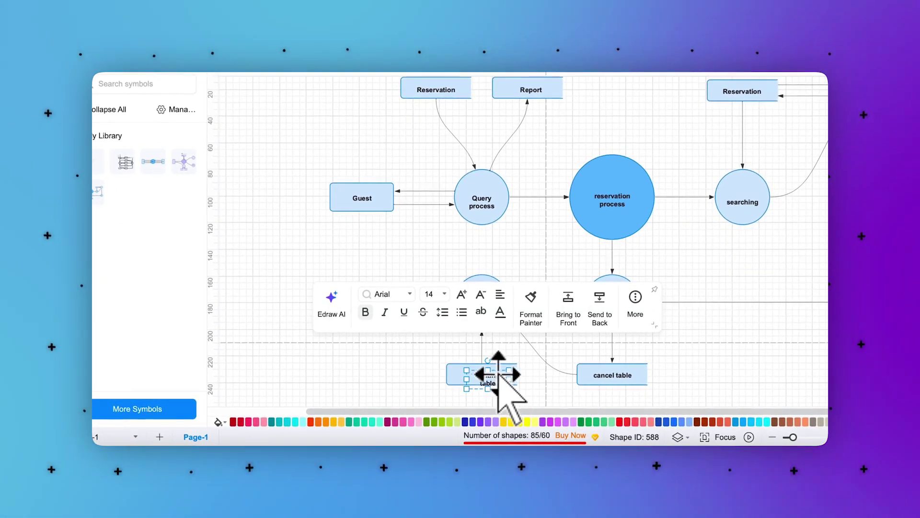
drag(494, 377, 516, 377)
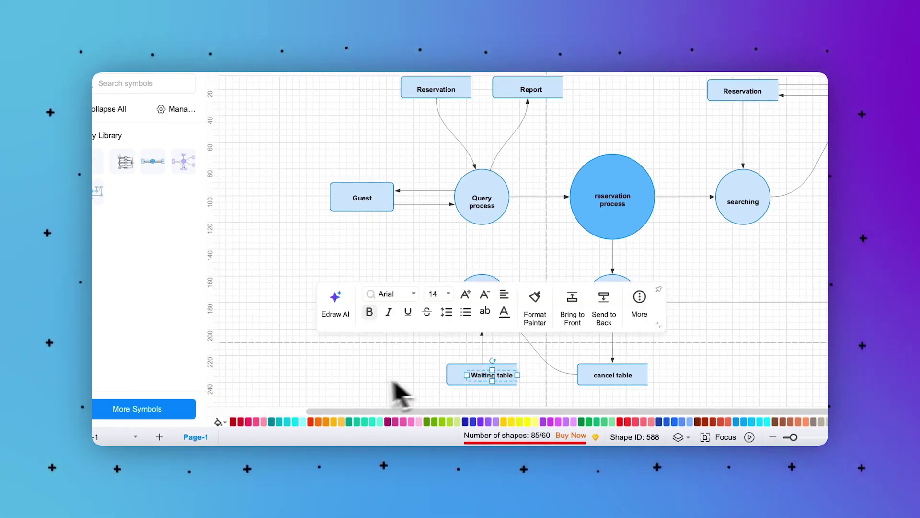
click(377, 382)
click(486, 377)
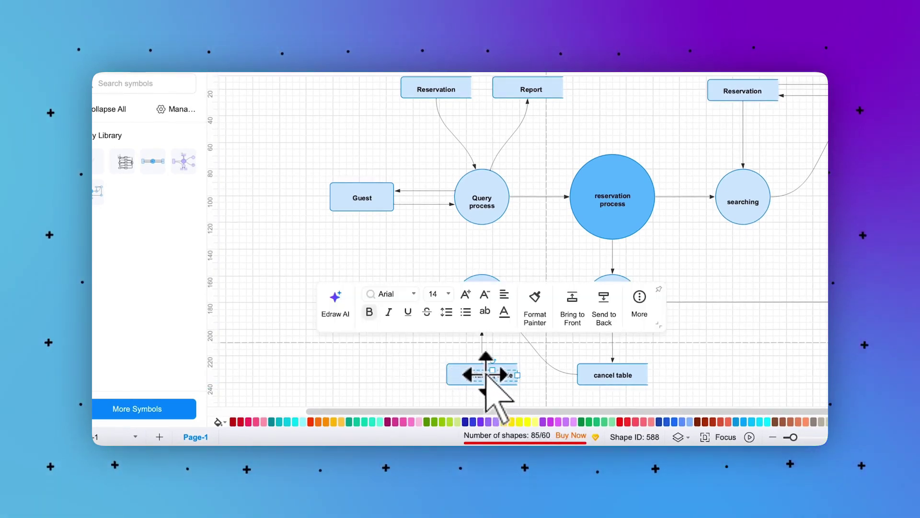
drag(484, 375, 483, 375)
click(411, 390)
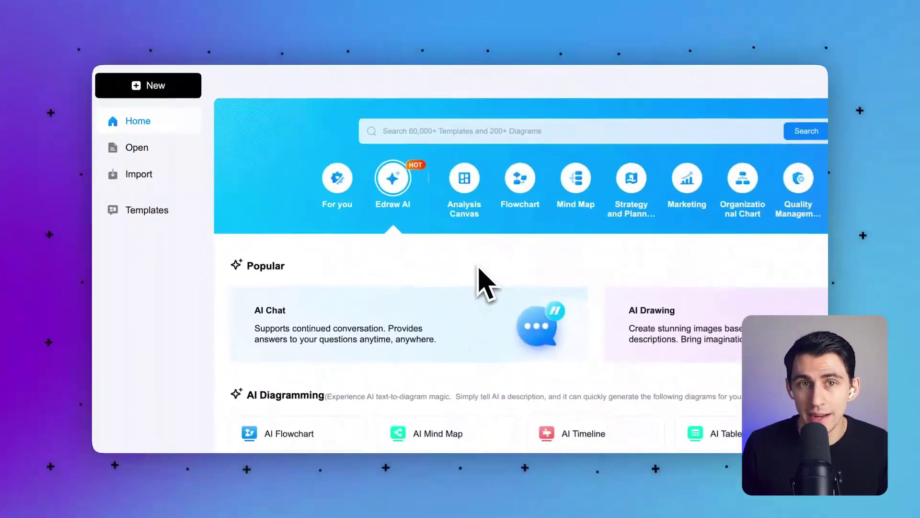
Step: Start a new flowchart drawing, then create another from the ATM data flow diagram template
click(193, 94)
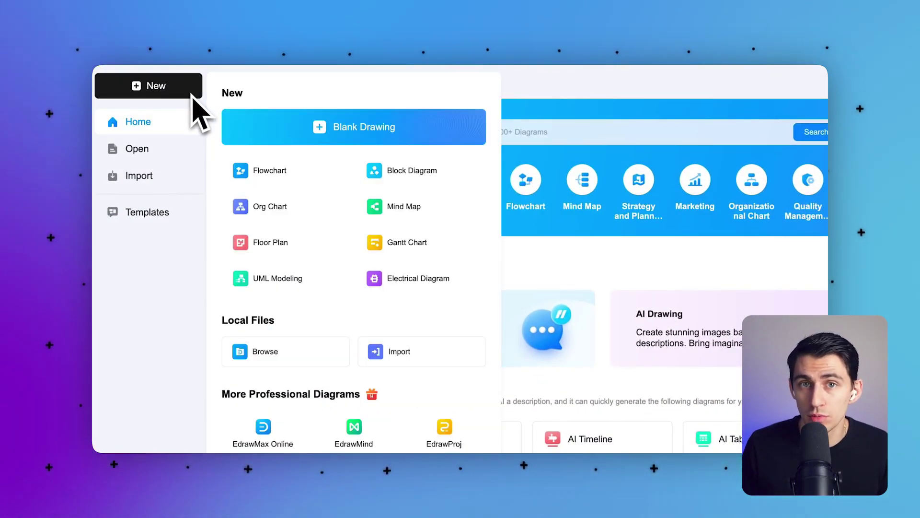
click(278, 185)
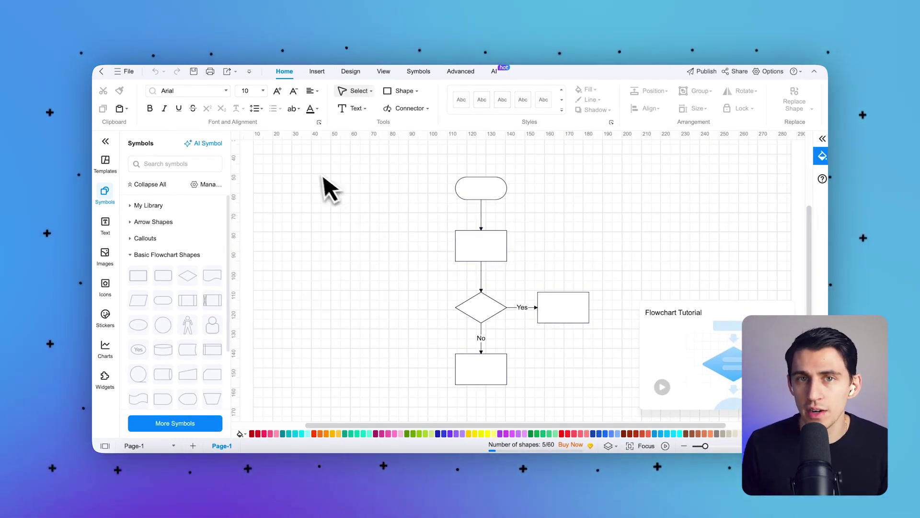
click(130, 71)
mouse_move(146, 96)
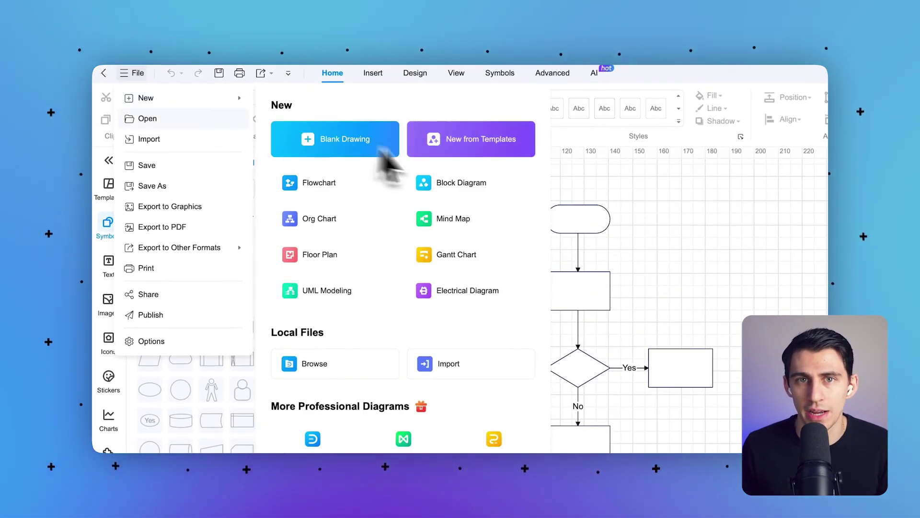
click(463, 149)
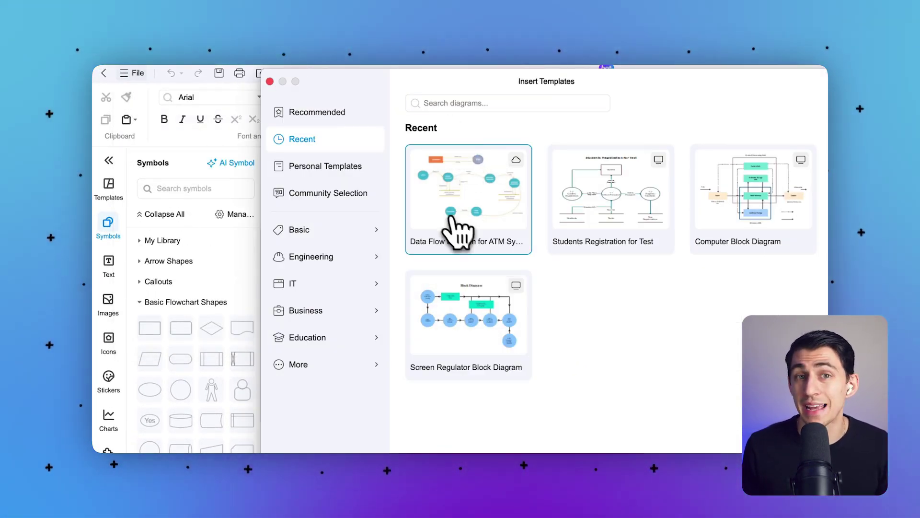
click(474, 214)
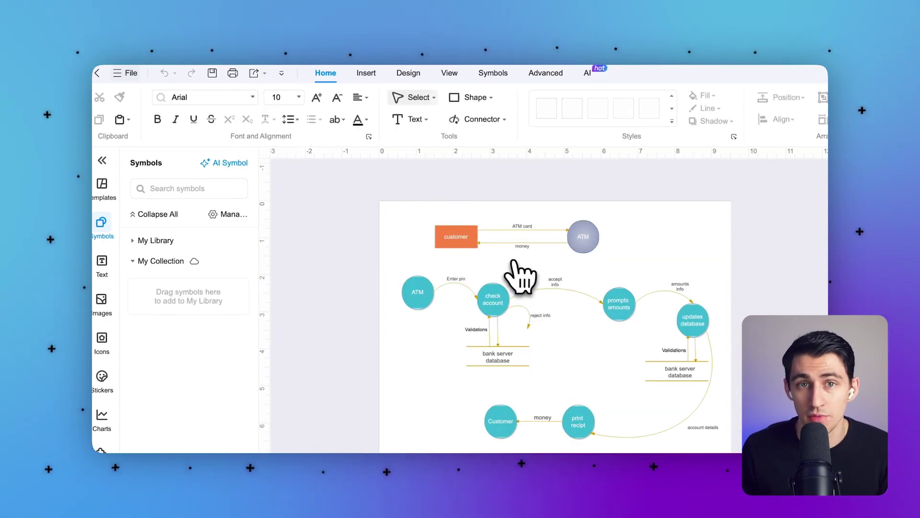
Step: Create a new blank drawing from File > New, leaving an empty canvas with 0 shapes
click(126, 73)
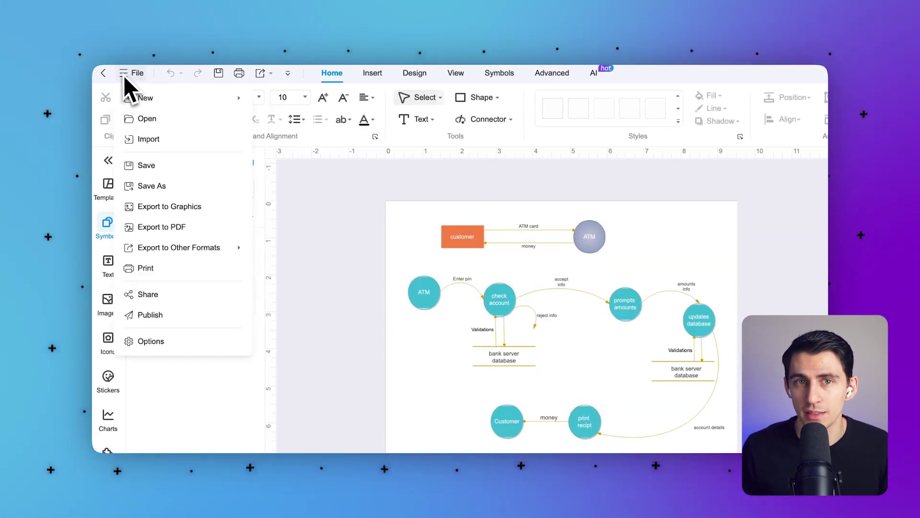
mouse_move(152, 98)
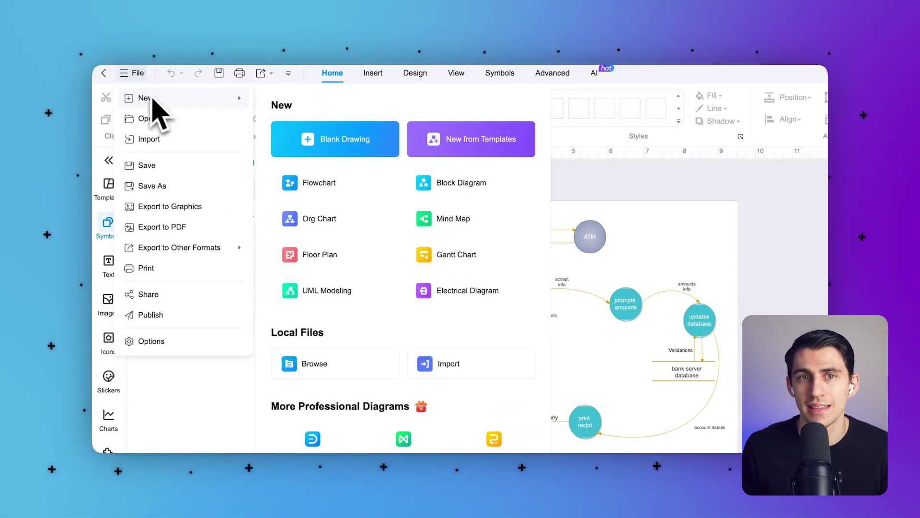
click(337, 158)
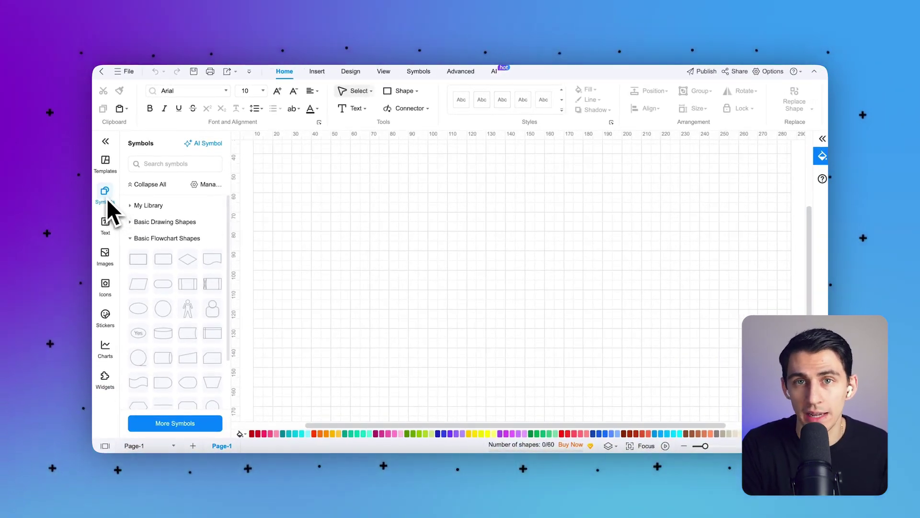
Step: Search symbols for 'Data Flow', add it to the workbench, clear the search, collapse Basic Flowchart Shapes
click(181, 163)
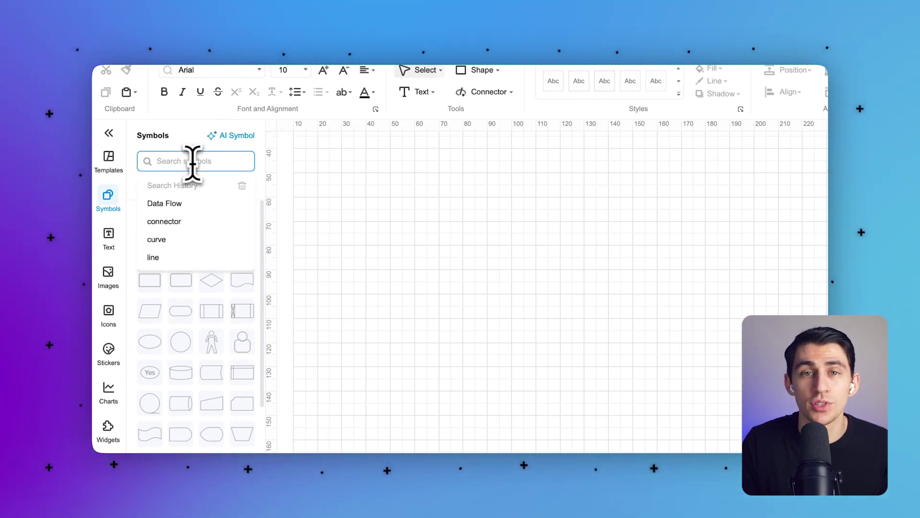
text(Data Flow)
key(Return)
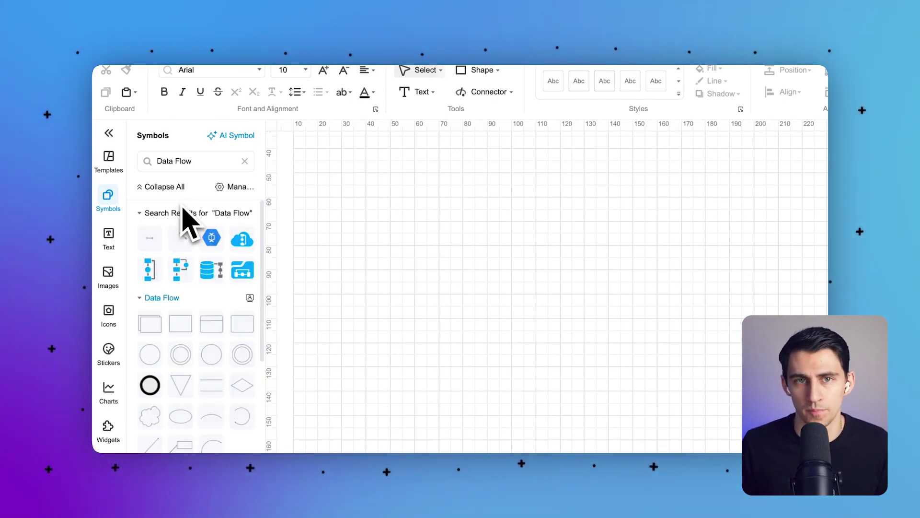
scroll(208, 299, down, 1)
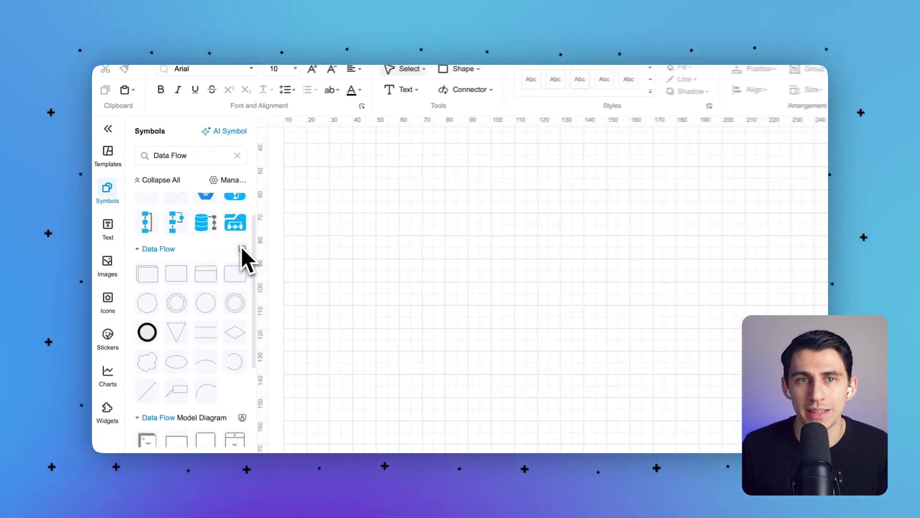
click(242, 249)
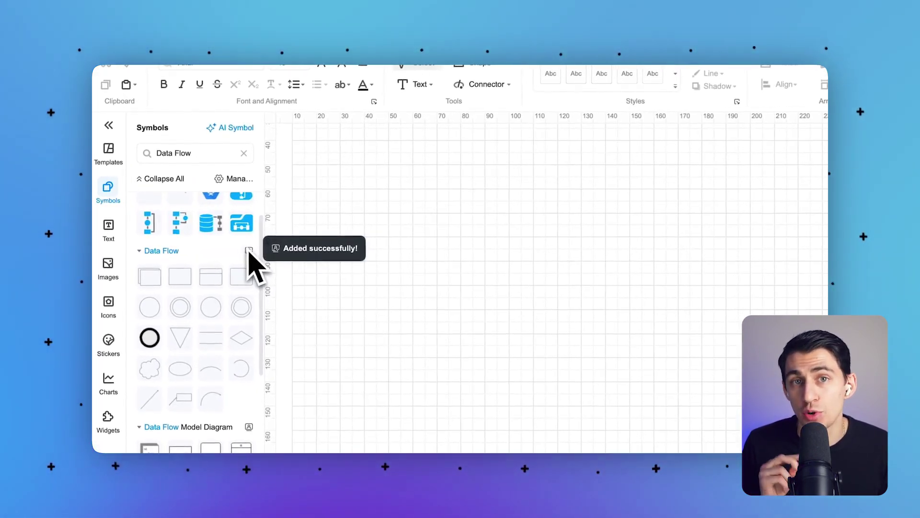
scroll(225, 271, down, 4)
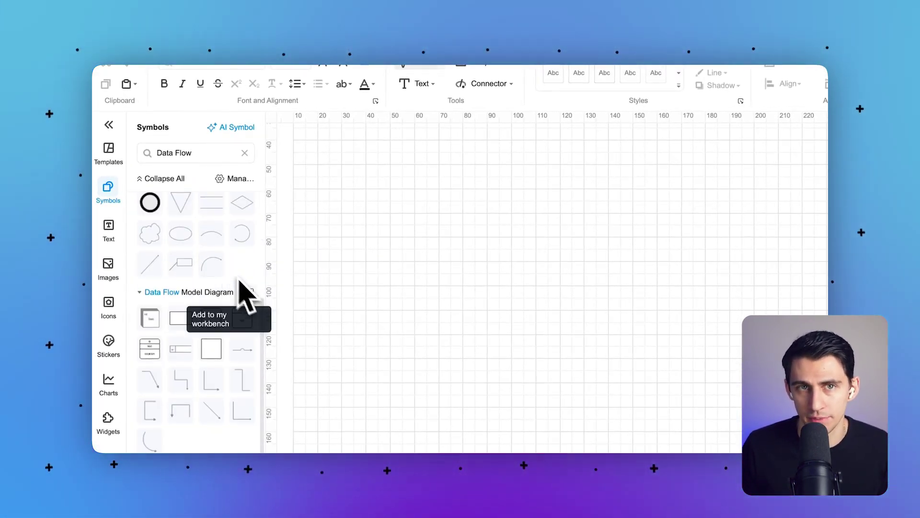
click(245, 152)
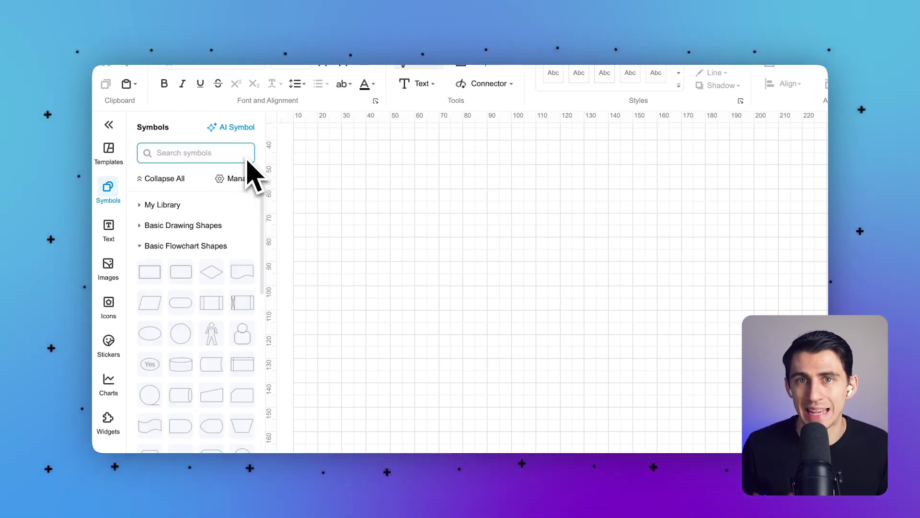
click(140, 244)
scroll(173, 288, down, 1)
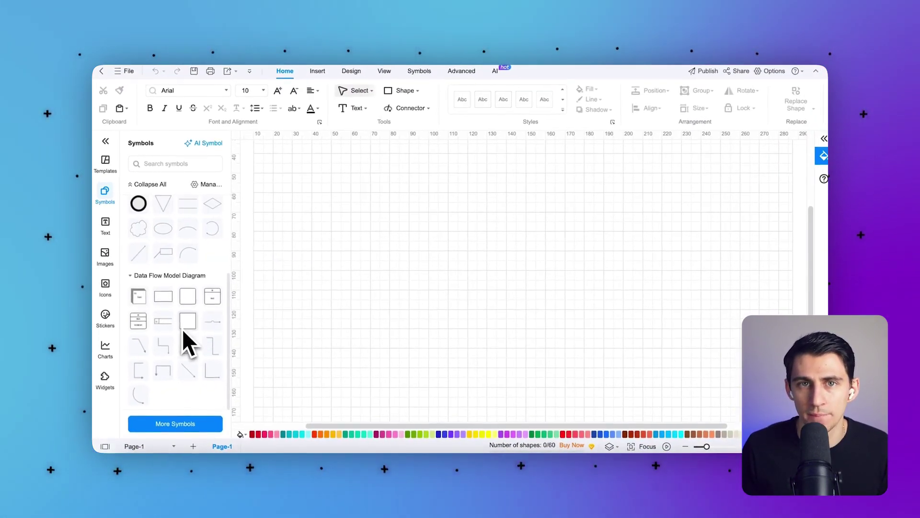
scroll(180, 317, up, 3)
Step: Place several Data Flow rectangles and two thick-ringed circles on the canvas, spaced apart
drag(165, 258, 362, 245)
click(311, 253)
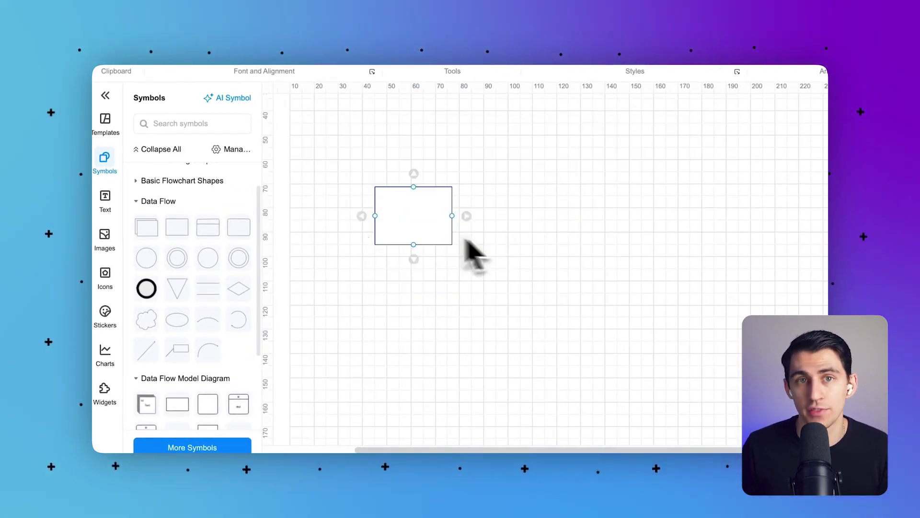
drag(395, 372, 411, 357)
drag(146, 288, 368, 310)
drag(364, 355, 365, 379)
drag(358, 256, 364, 223)
click(297, 264)
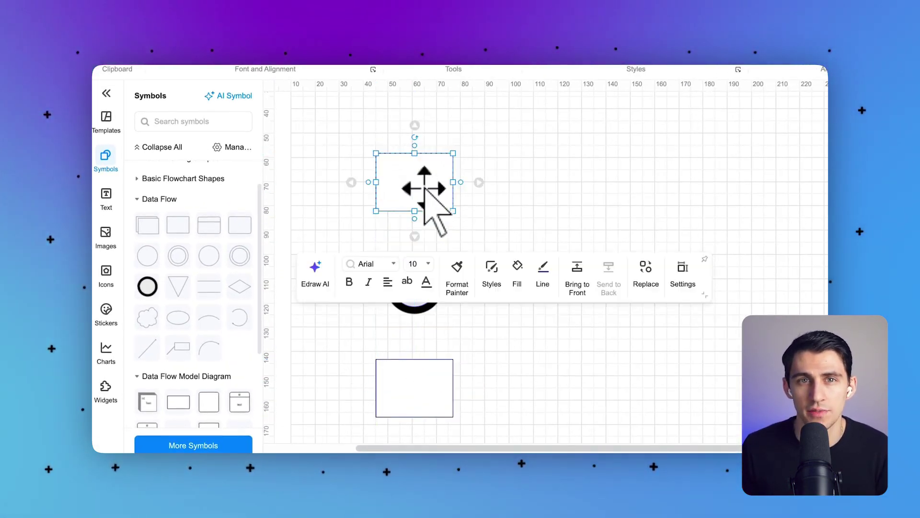
drag(147, 287, 606, 207)
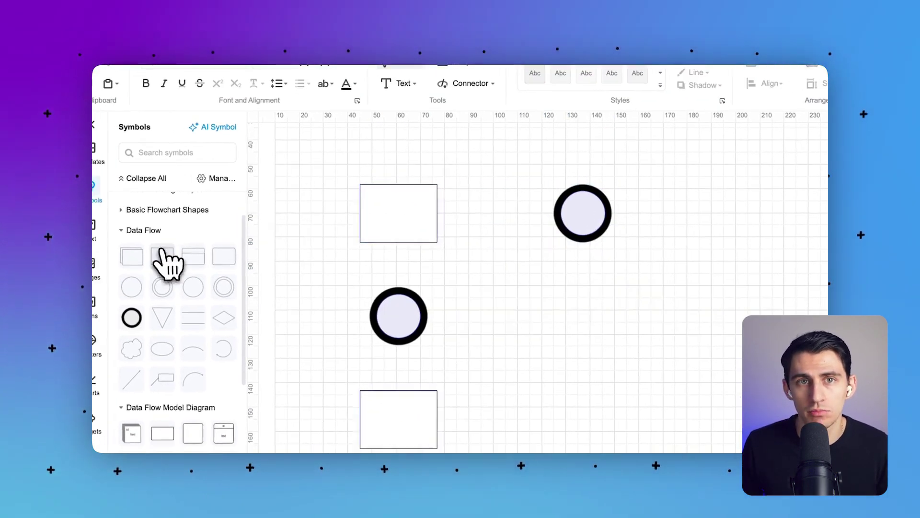
drag(178, 225, 758, 204)
drag(628, 240, 642, 230)
drag(144, 233, 510, 350)
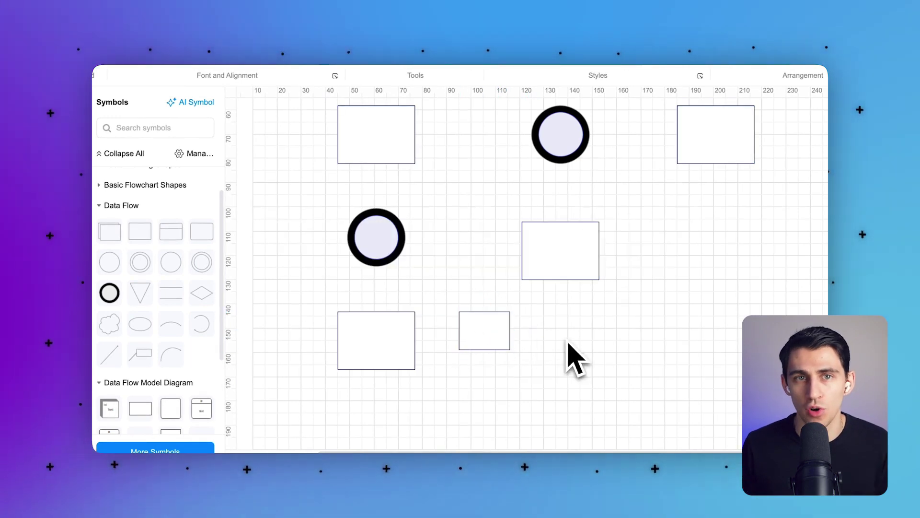
Step: Add a straight arrow, curved arrows, an elbow connector from the top circle, and a two-line data store
drag(118, 362, 470, 211)
drag(498, 172, 530, 167)
drag(478, 196, 453, 203)
click(463, 263)
drag(142, 393, 623, 197)
click(690, 370)
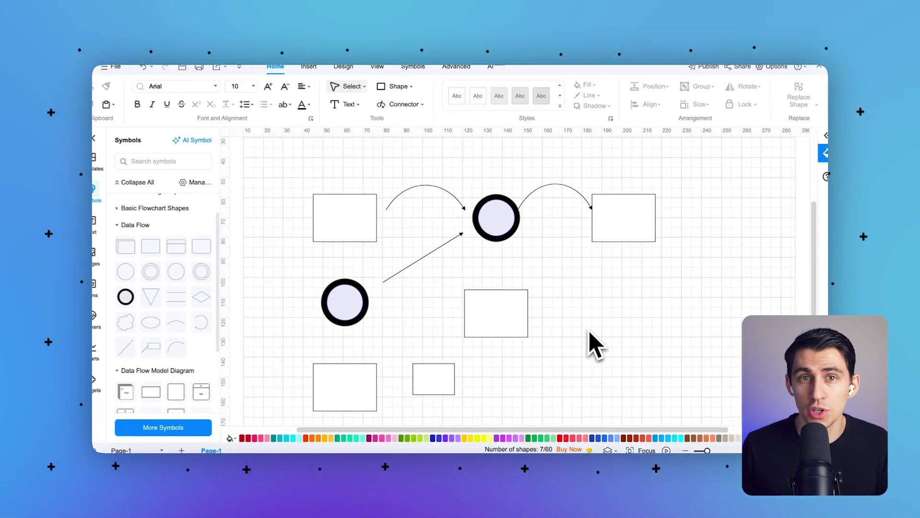
click(348, 70)
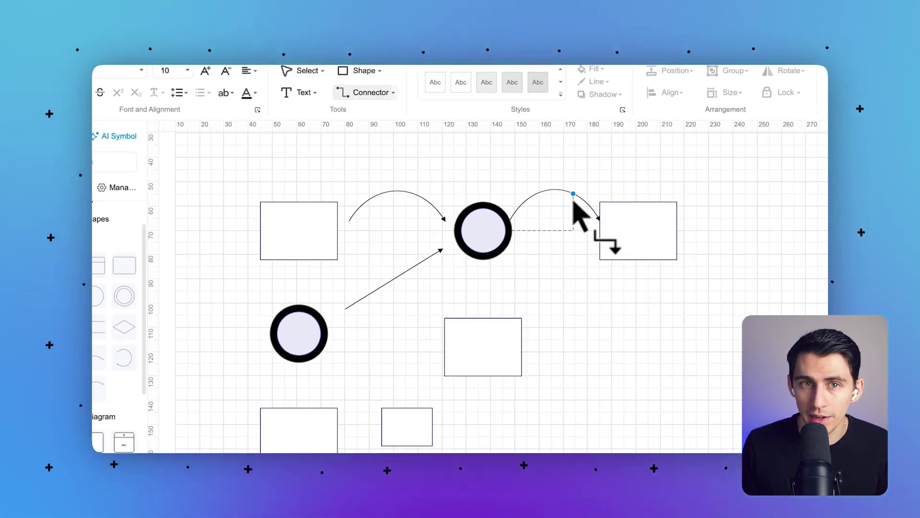
drag(573, 193, 574, 194)
drag(98, 327, 700, 383)
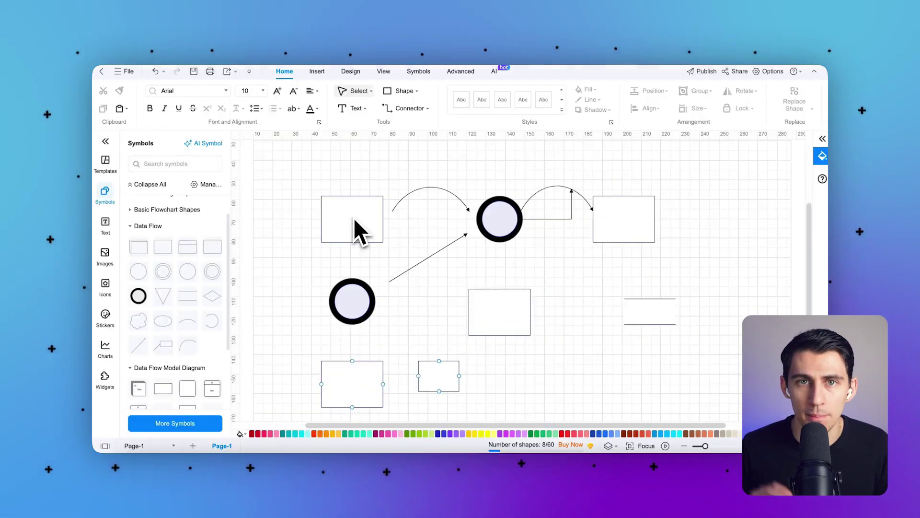
Step: Label the shapes Process, Entity and Datastore
click(357, 225)
text(Process)
click(622, 207)
text(Entity)
click(652, 312)
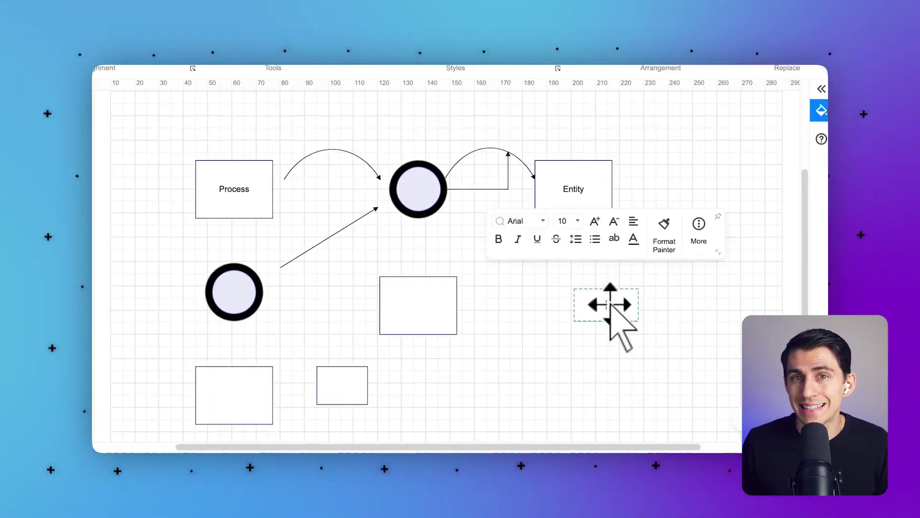
text(Datastore)
click(500, 304)
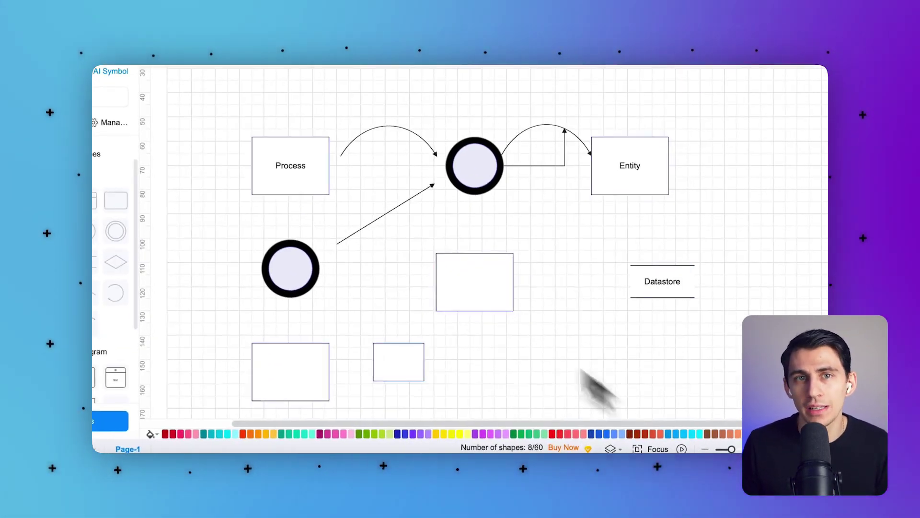
Step: Fill Process cyan and copy that fill to Entity and three other rectangles with Format Painter
click(295, 169)
click(699, 436)
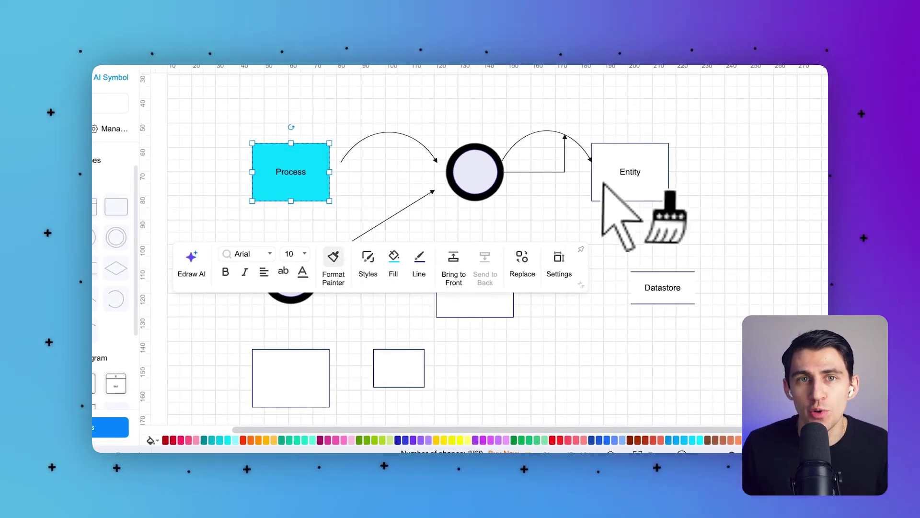
click(630, 172)
click(291, 378)
click(399, 368)
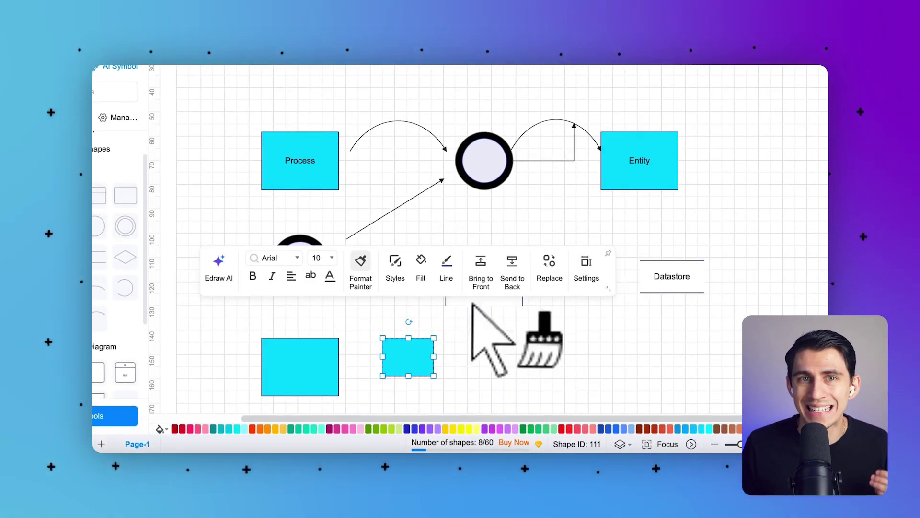
click(484, 301)
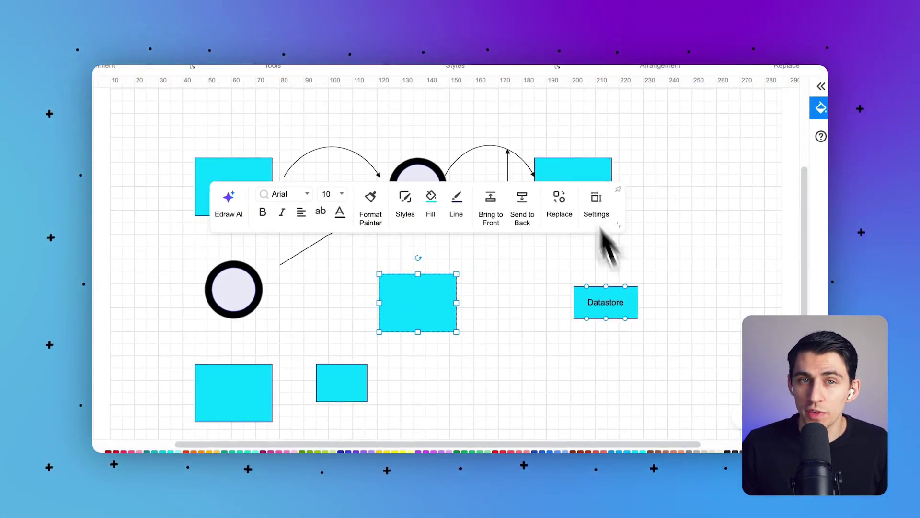
key(Escape)
Step: Recolour Entity red, Datastore grey and the small rectangle purple
click(565, 196)
click(504, 437)
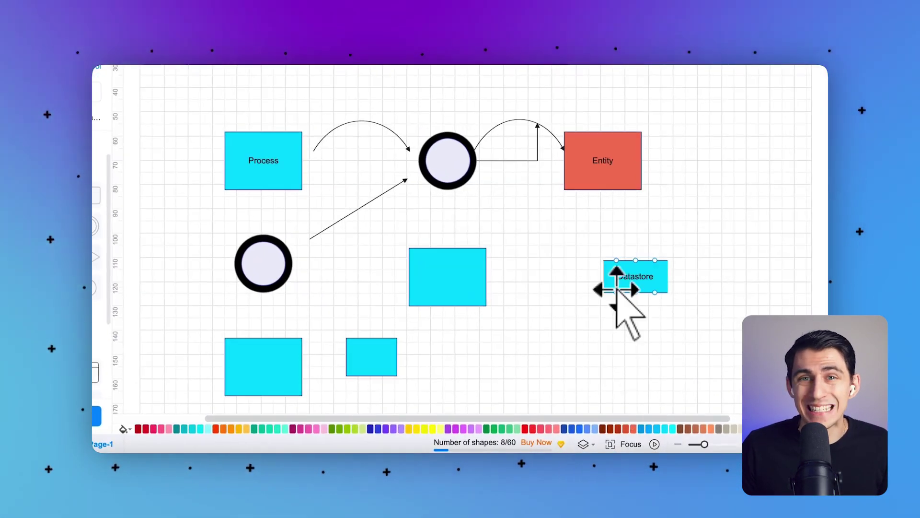
click(589, 290)
click(705, 438)
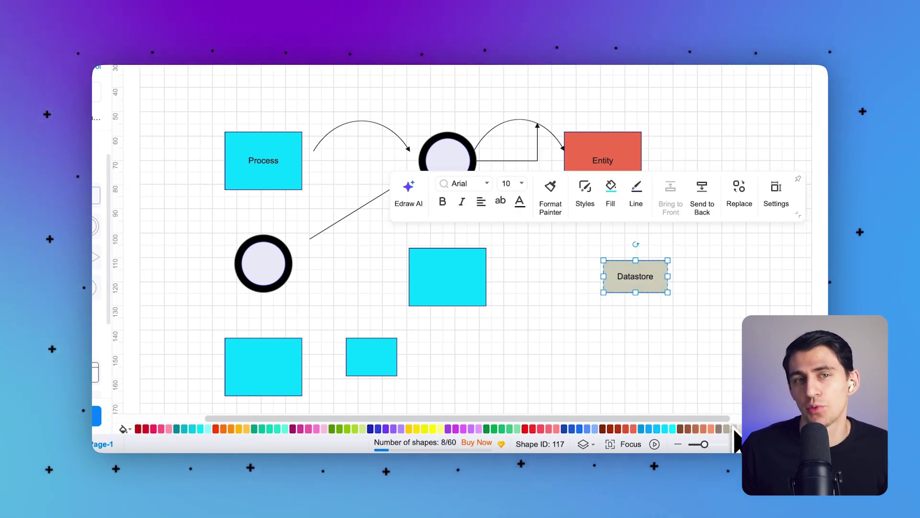
click(371, 357)
click(404, 430)
click(463, 383)
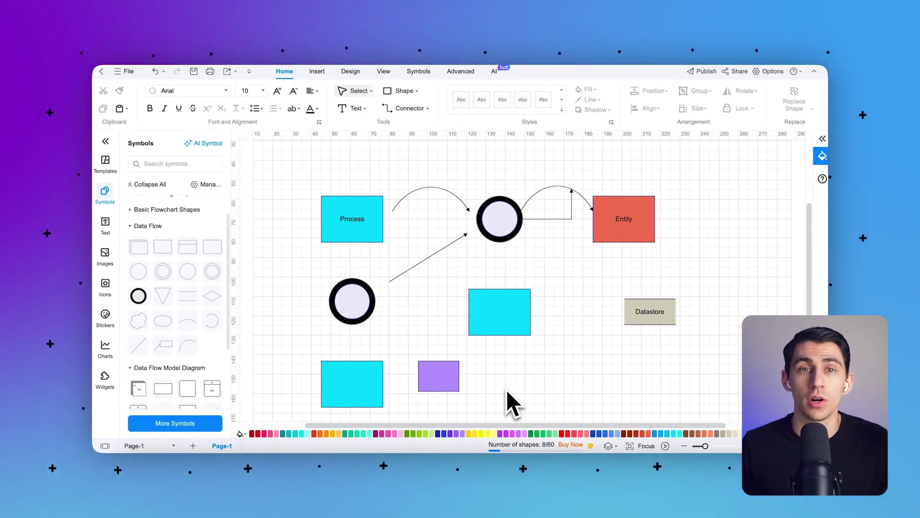
Step: Present the diagram full screen starting from the current page
click(383, 71)
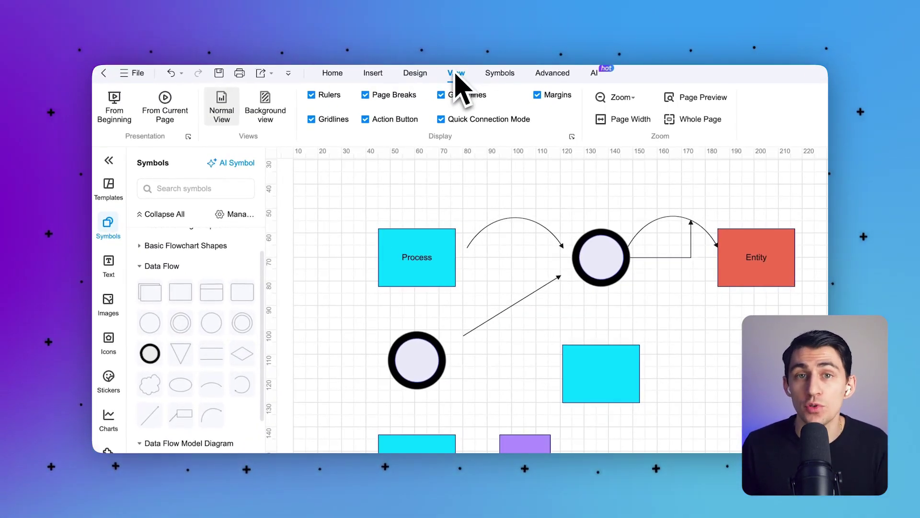
click(166, 112)
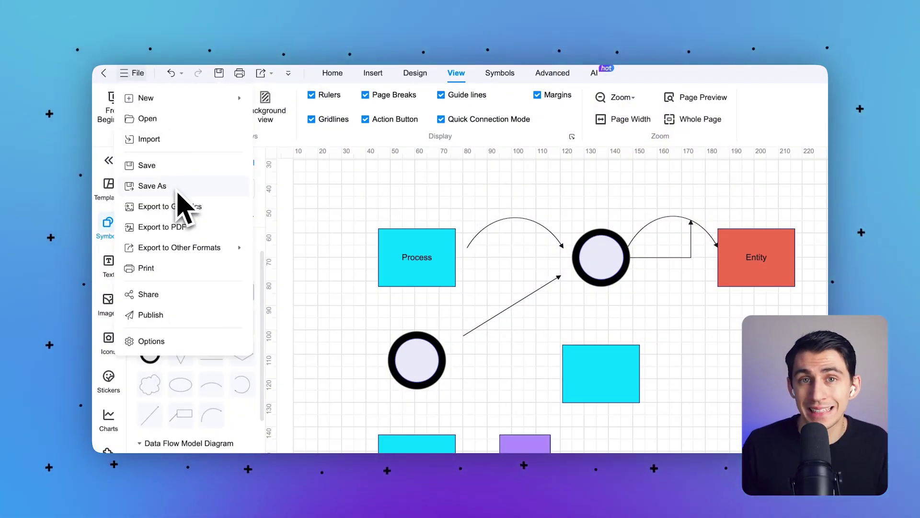
Step: Choose to export the diagram to another file format from the File menu
mouse_move(161, 213)
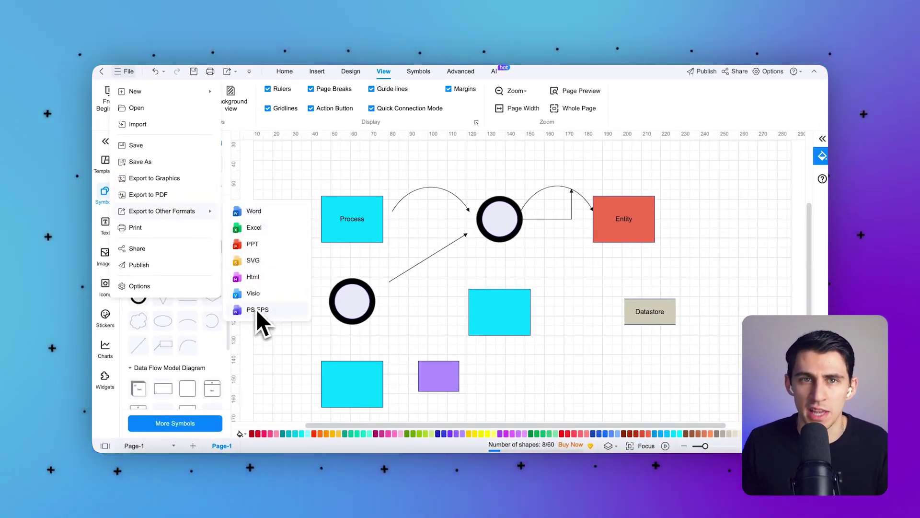
click(181, 196)
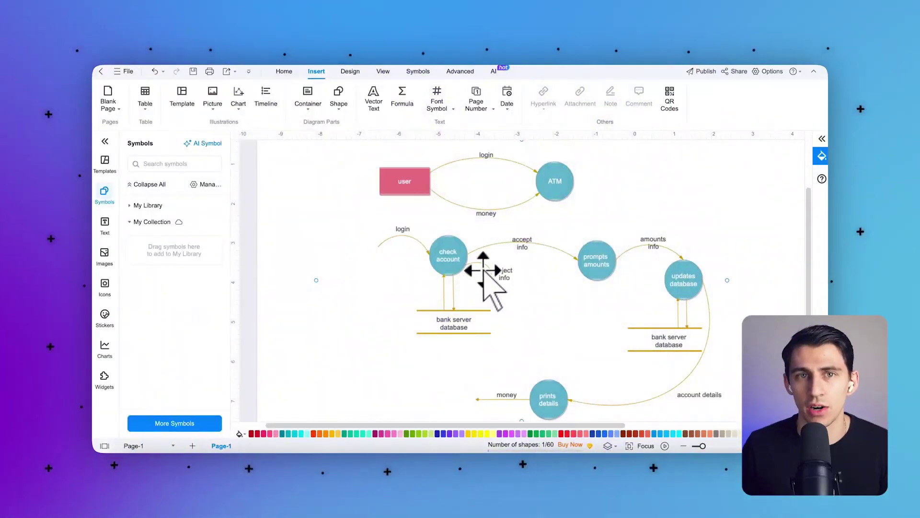
Step: Select the ATM data flow diagram image on the page, then deselect it
click(376, 280)
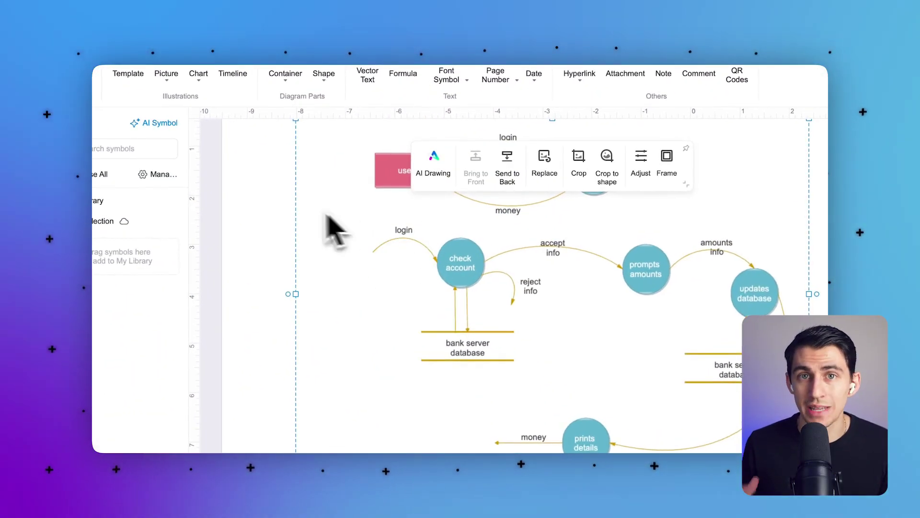
click(263, 222)
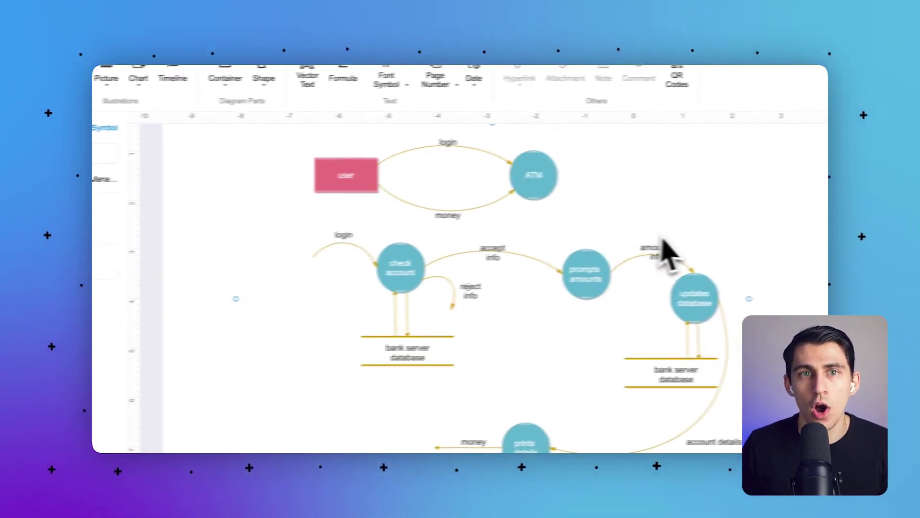